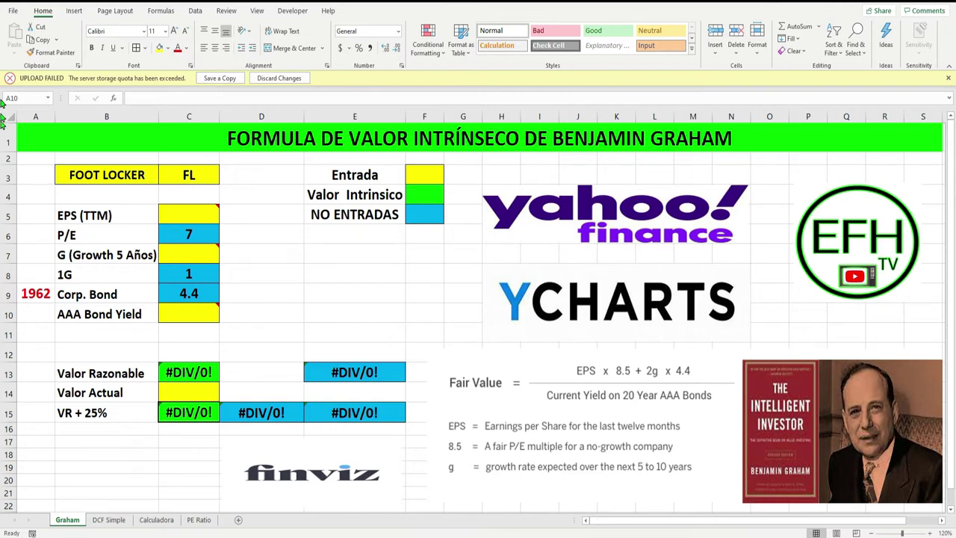
- Look through the DCF Simple, Calculadora and PE Ratio sheets, and return to the Graham sheet
{"action": "left_click", "coordinate": [105, 521]}
{"action": "left_click", "coordinate": [156, 520]}
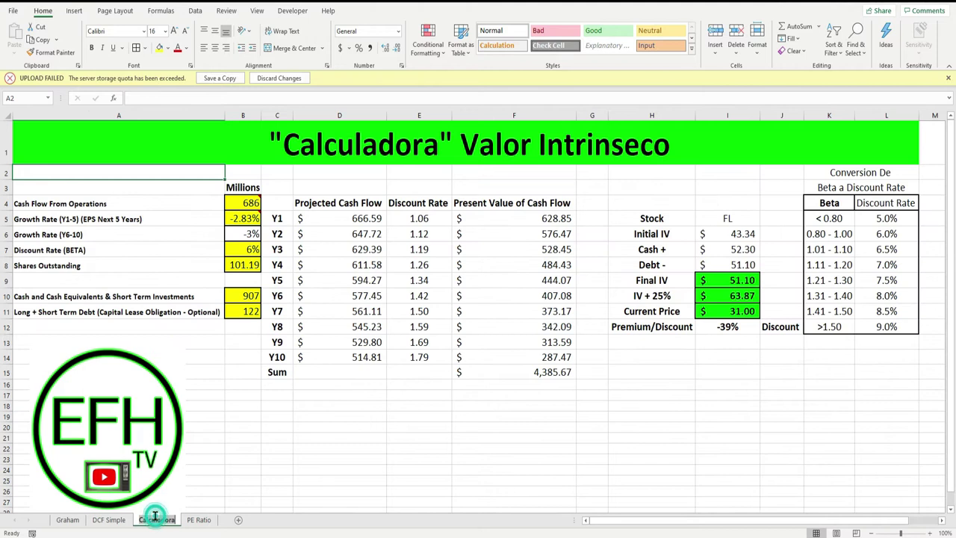
{"action": "left_click", "coordinate": [198, 521]}
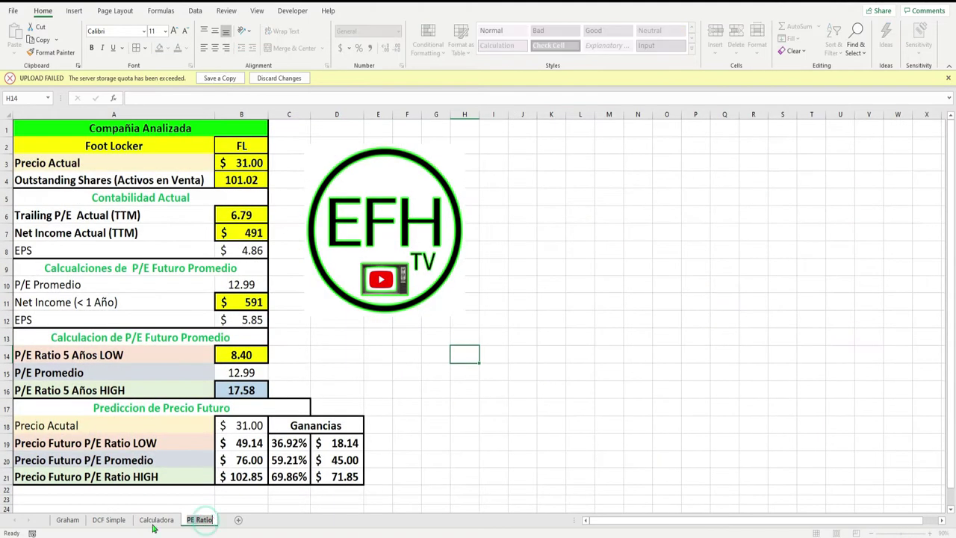
{"action": "left_click", "coordinate": [68, 521]}
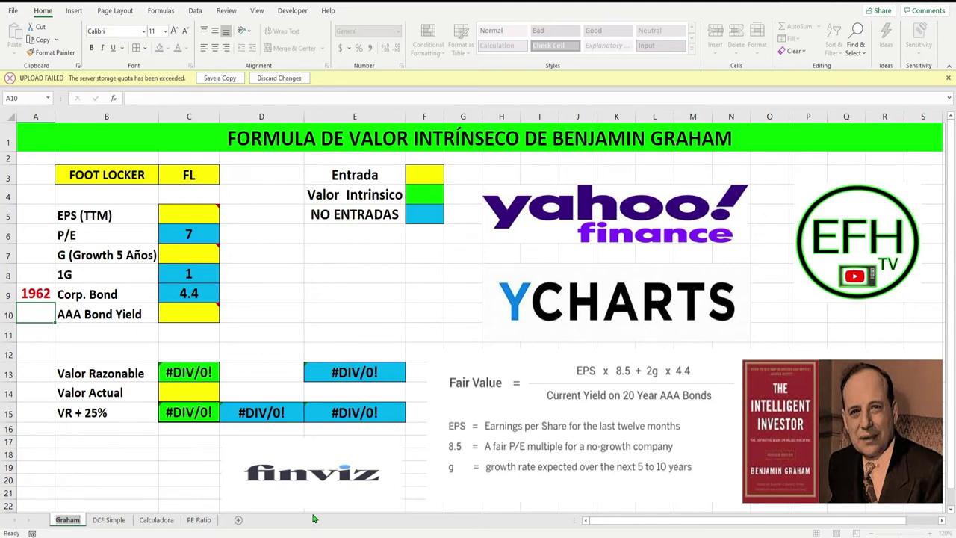
- Switch to Yahoo Finance in the browser and open the quote page for Foot Locker (FL)
{"action": "left_click", "coordinate": [342, 497]}
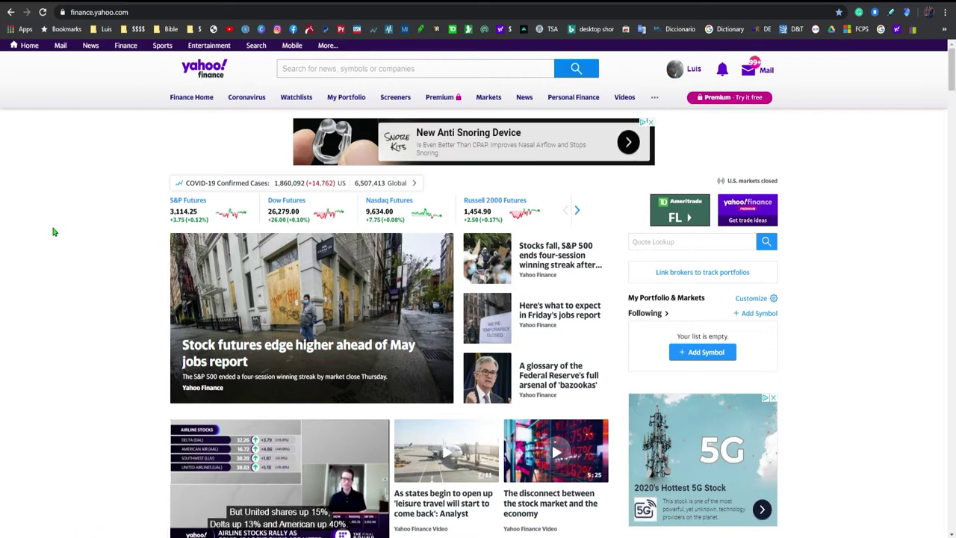
{"action": "left_click", "coordinate": [672, 238]}
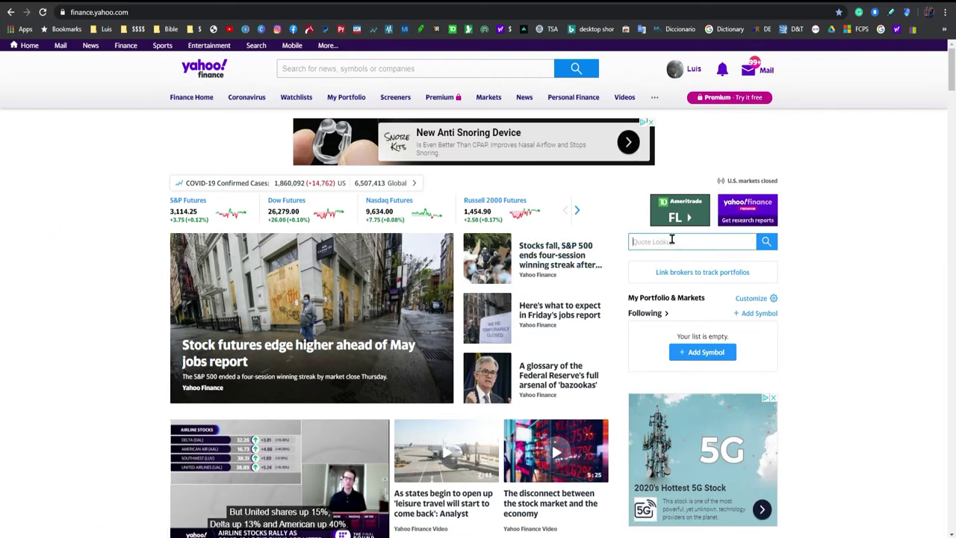
{"action": "type", "text": "fl"}
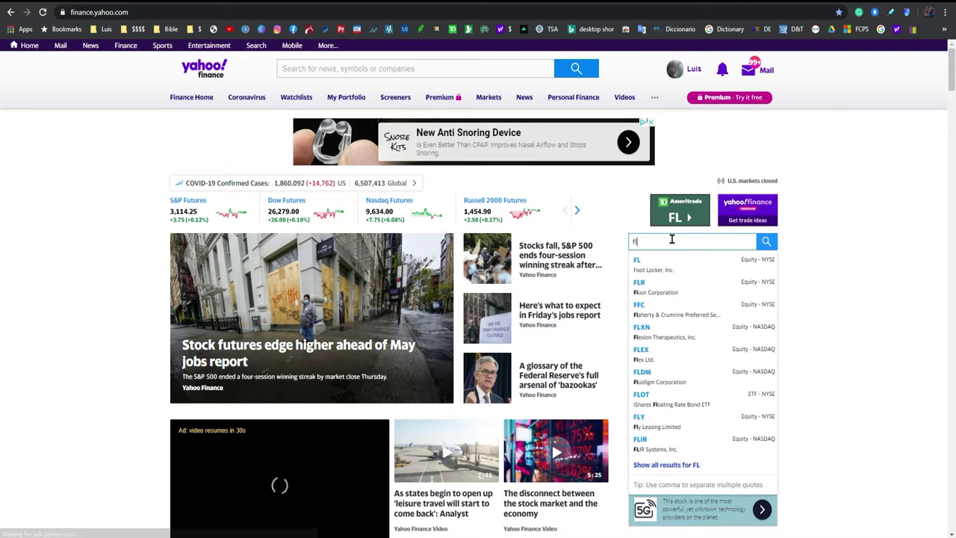
{"action": "left_click", "coordinate": [642, 265]}
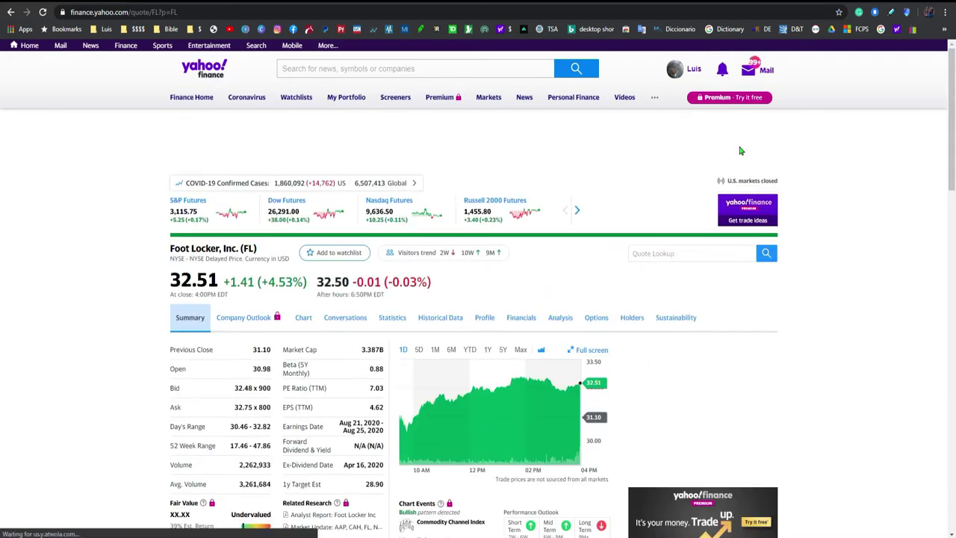
- Circle the share price, the EPS (TTM) label and value, and the daily percentage change in green, and set the price chart to YTD
{"action": "left_click", "coordinate": [907, 12]}
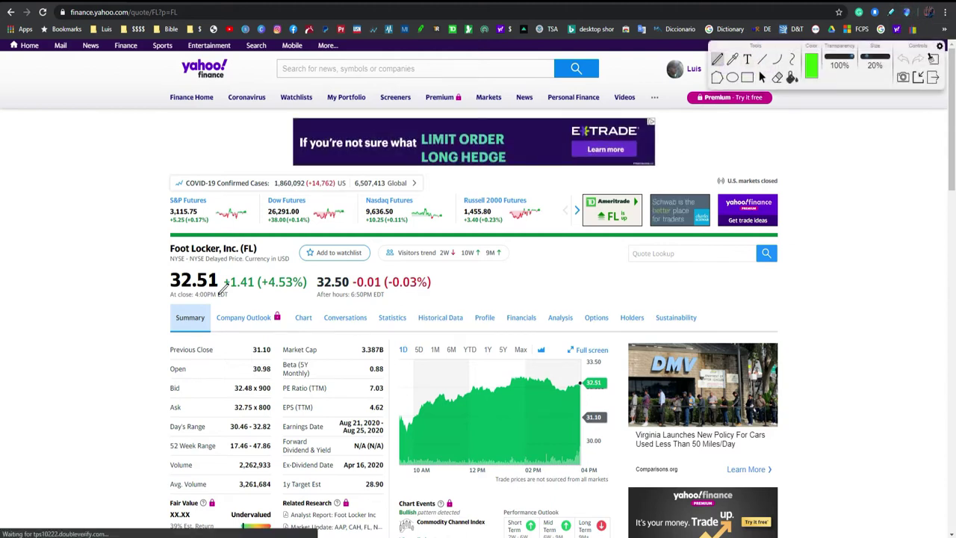
{"action": "mouse_move", "coordinate": [237, 252]}
{"action": "left_mouse_down"}
{"action": "mouse_move", "coordinate": [174, 260]}
{"action": "mouse_move", "coordinate": [160, 273]}
{"action": "mouse_move", "coordinate": [206, 297]}
{"action": "mouse_move", "coordinate": [224, 263]}
{"action": "left_mouse_up"}
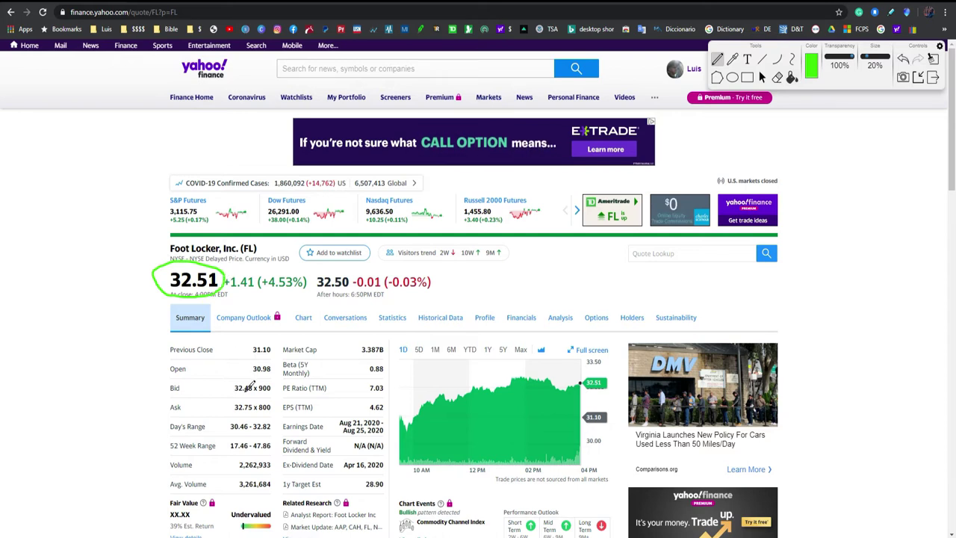
{"action": "mouse_move", "coordinate": [390, 390]}
{"action": "left_mouse_down"}
{"action": "mouse_move", "coordinate": [368, 407]}
{"action": "mouse_move", "coordinate": [378, 416]}
{"action": "mouse_move", "coordinate": [390, 399]}
{"action": "left_mouse_up"}
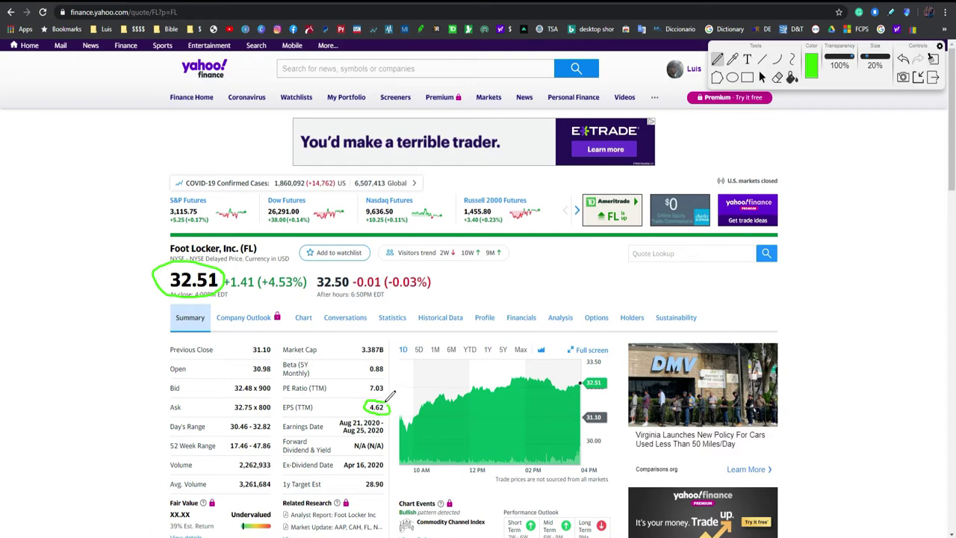
{"action": "mouse_move", "coordinate": [317, 402]}
{"action": "left_mouse_down"}
{"action": "mouse_move", "coordinate": [292, 397]}
{"action": "mouse_move", "coordinate": [317, 403]}
{"action": "left_mouse_up"}
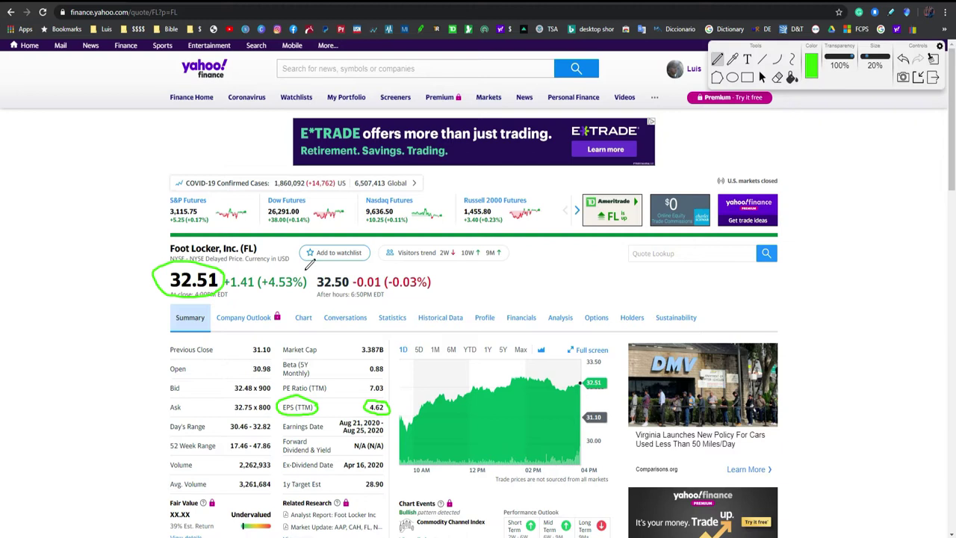
{"action": "mouse_move", "coordinate": [305, 270]}
{"action": "left_mouse_down"}
{"action": "mouse_move", "coordinate": [263, 261]}
{"action": "mouse_move", "coordinate": [256, 295]}
{"action": "mouse_move", "coordinate": [288, 298]}
{"action": "mouse_move", "coordinate": [312, 287]}
{"action": "mouse_move", "coordinate": [310, 262]}
{"action": "left_mouse_up"}
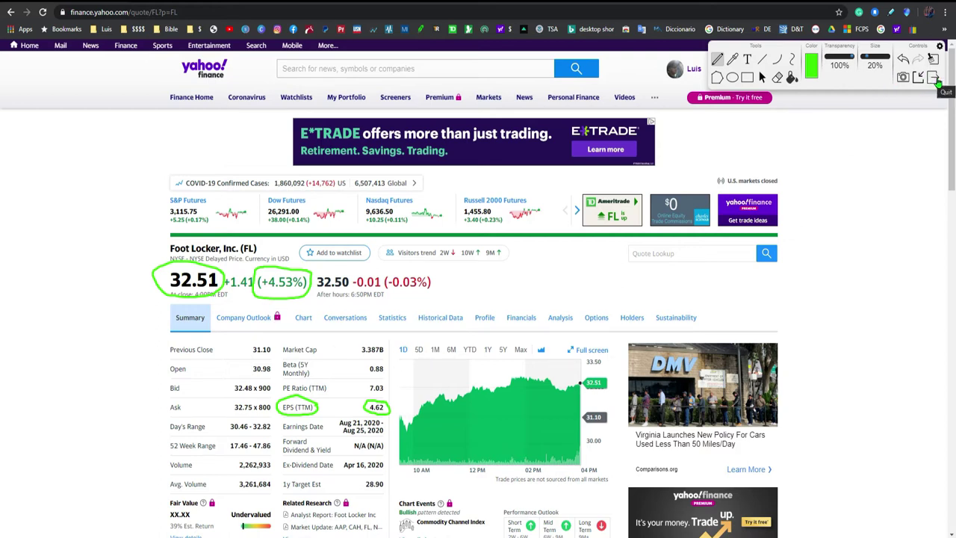
{"action": "left_click", "coordinate": [762, 77]}
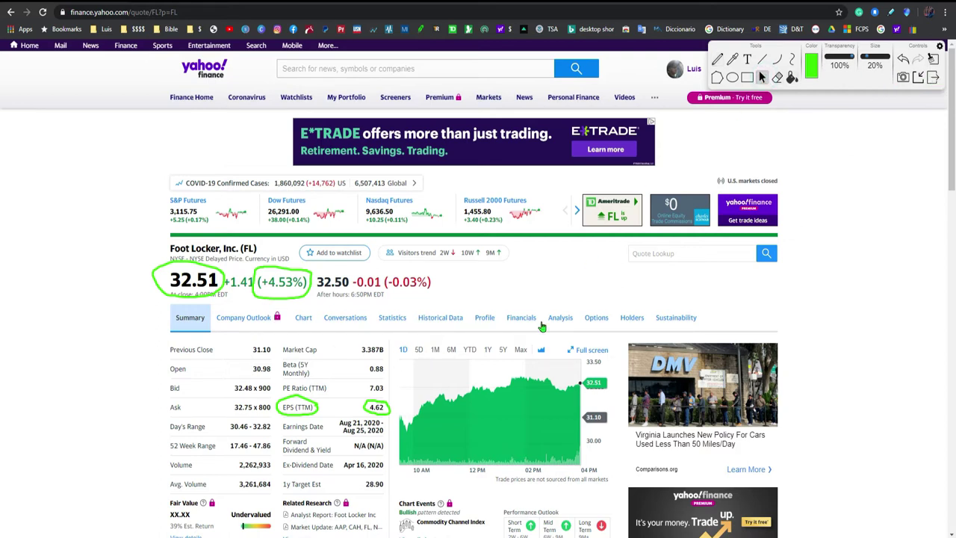
{"action": "left_click", "coordinate": [469, 351]}
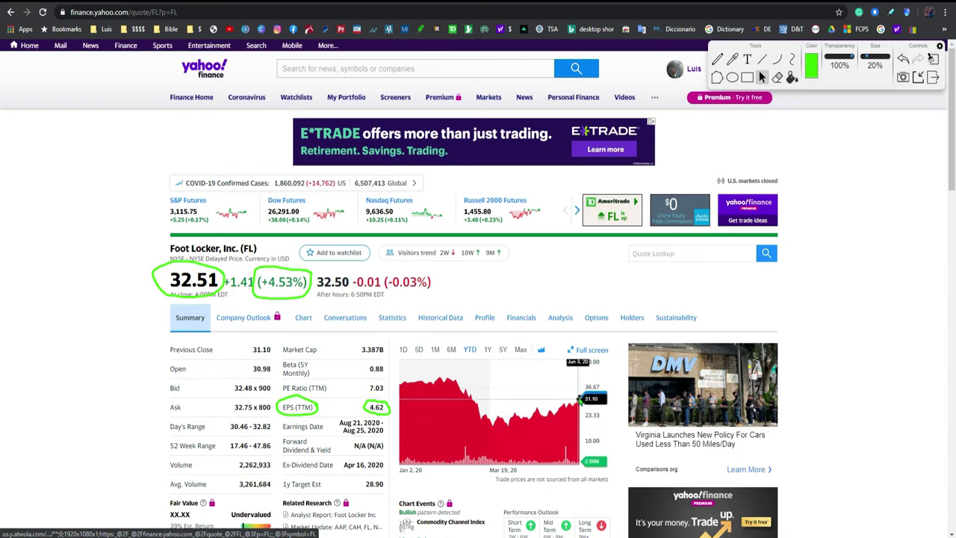
- Switch to the Valor Intrinsico workbook in Excel and enter 4.62 as the EPS (TTM) in C5
{"action": "mouse_move", "coordinate": [340, 537]}
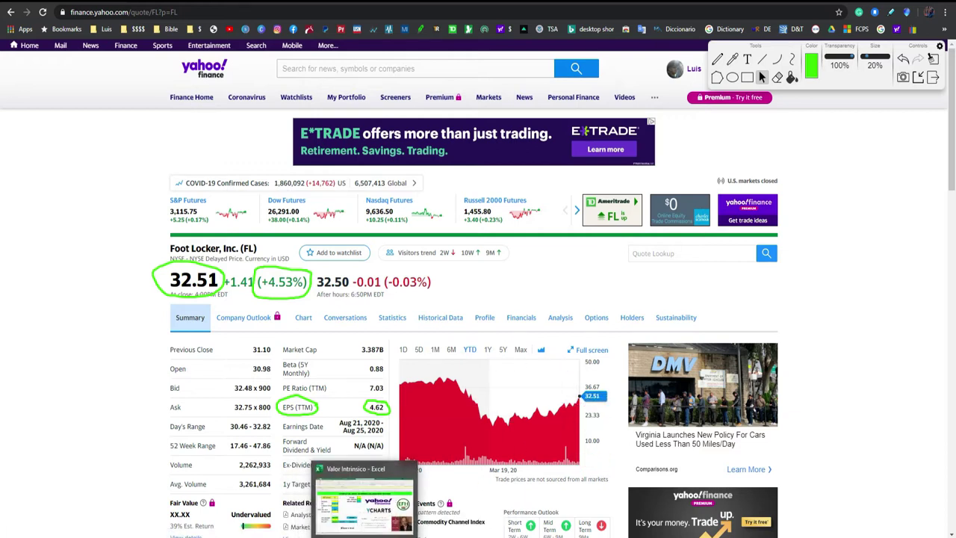
{"action": "left_click", "coordinate": [363, 537]}
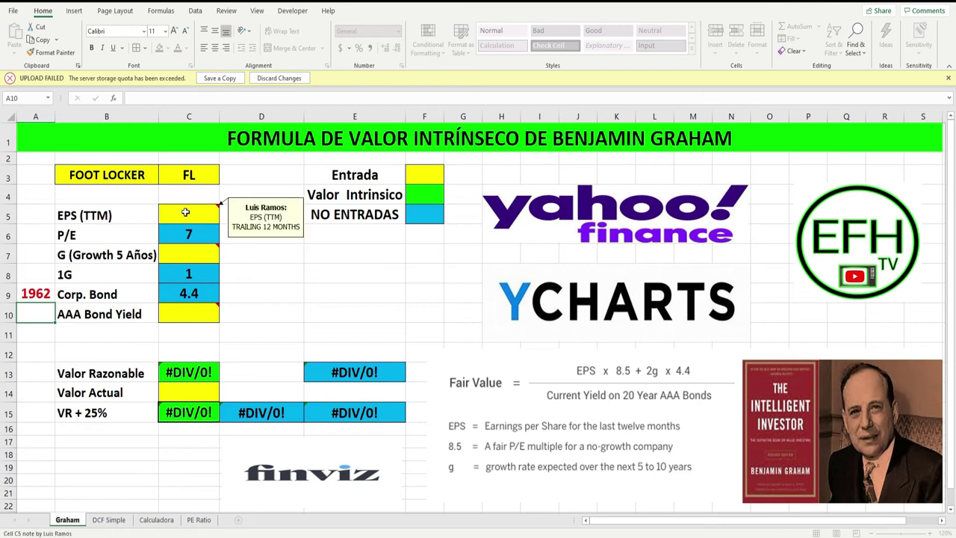
{"action": "left_click", "coordinate": [186, 212]}
{"action": "type", "text": "4."}
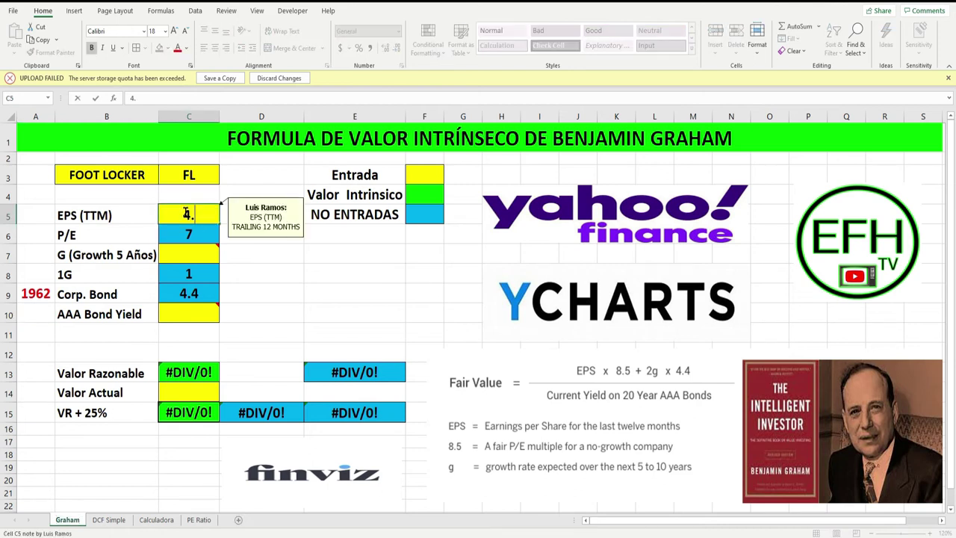
{"action": "type", "text": "62"}
- Enter 32.51 as the Valor Actual in C14
{"action": "left_click", "coordinate": [177, 393]}
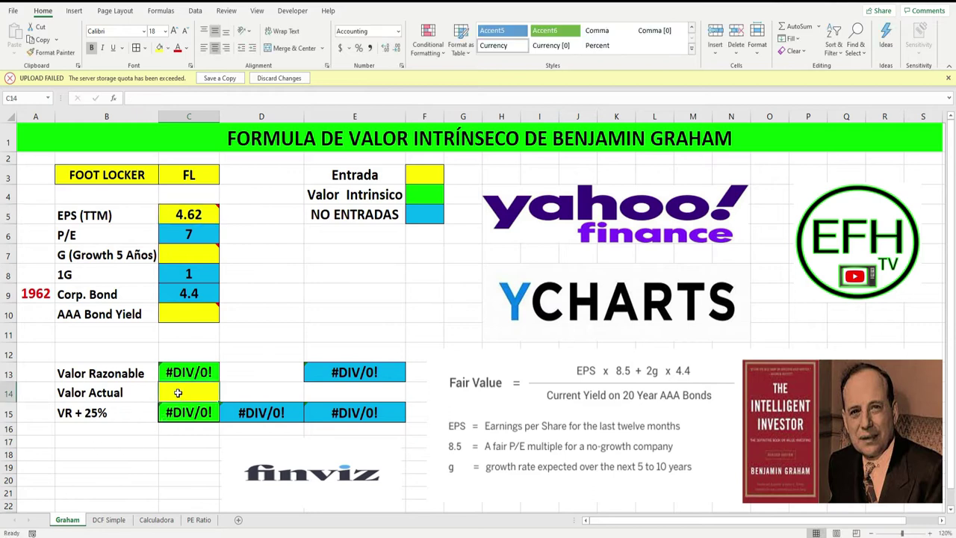
{"action": "type", "text": "32.51"}
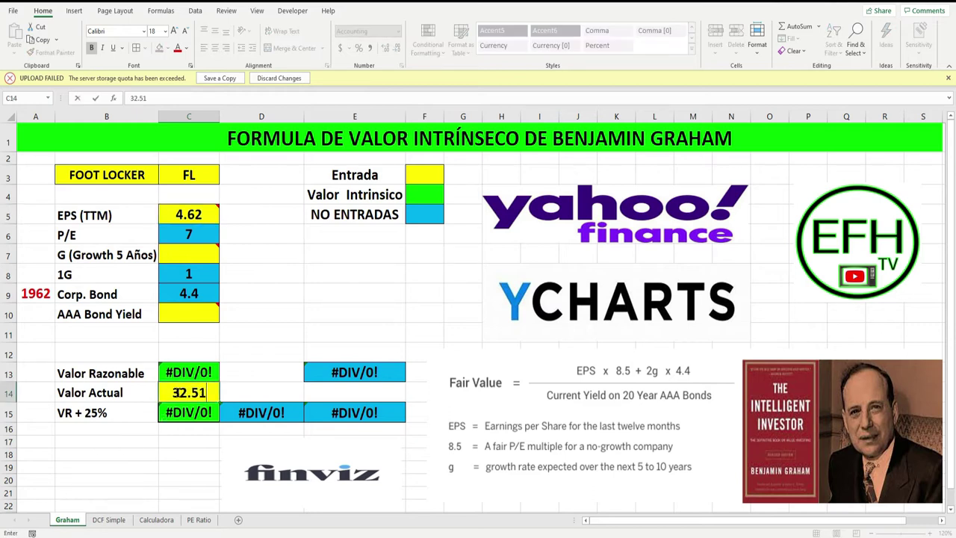
{"action": "key", "text": "Return"}
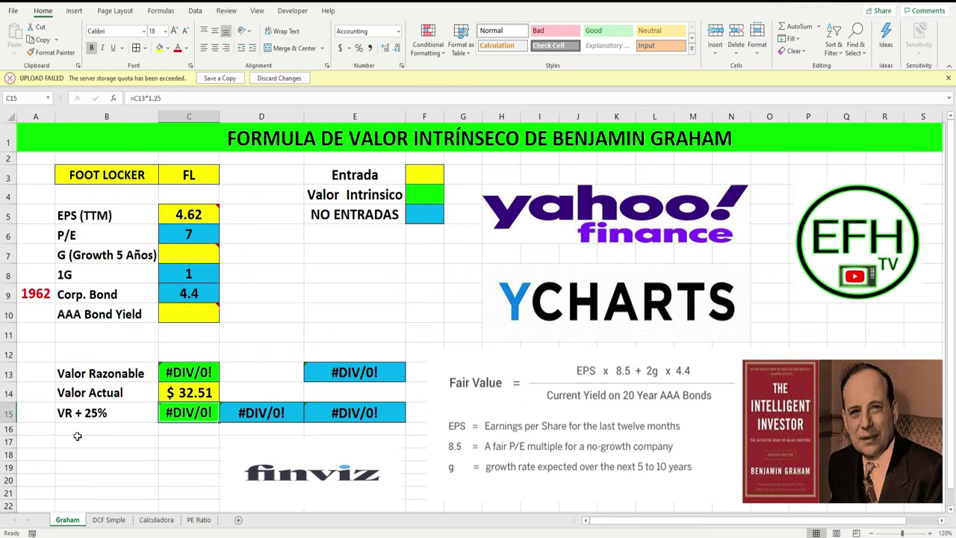
- Select the five-year growth cell C7, and open the Foot Locker (FL) quote page on Finviz in the browser
{"action": "left_click", "coordinate": [178, 254]}
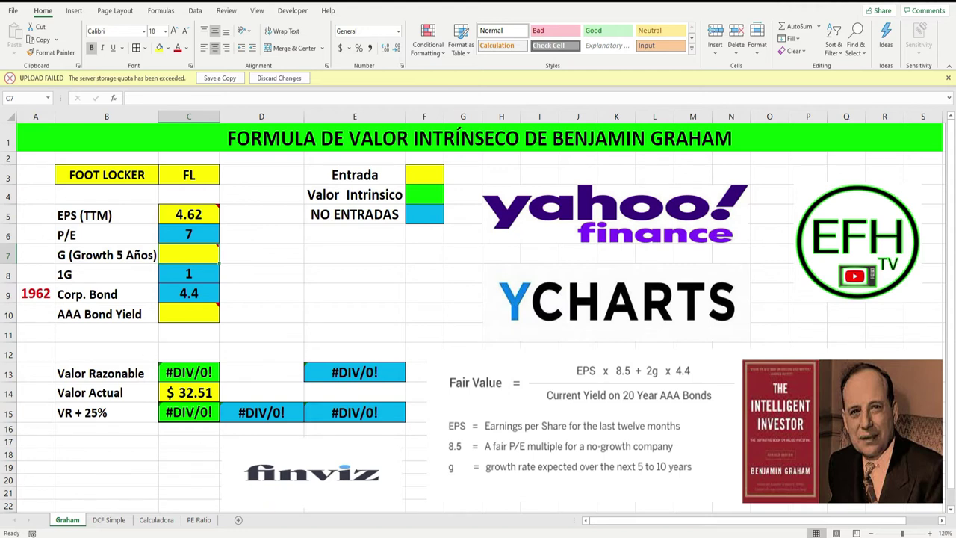
{"action": "left_click", "coordinate": [358, 520]}
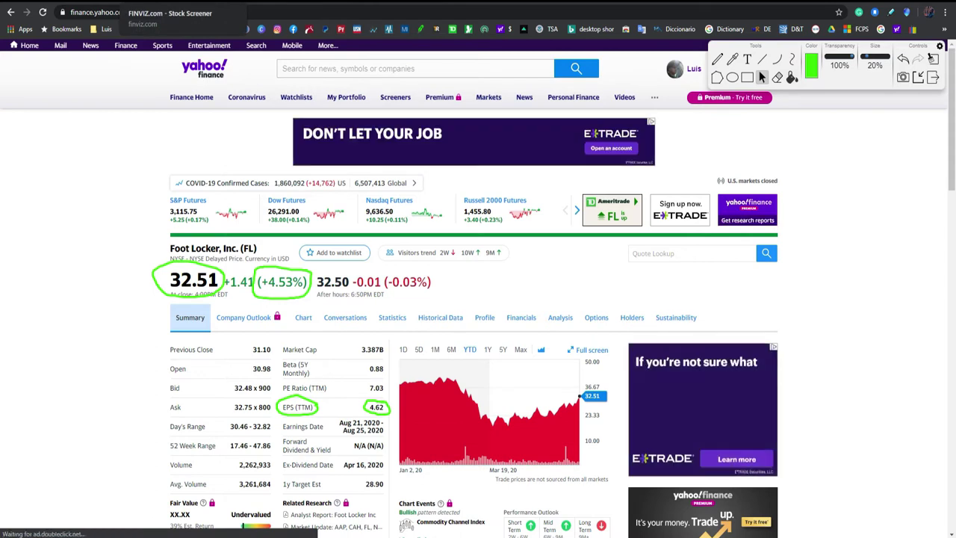
{"action": "left_click", "coordinate": [168, 12]}
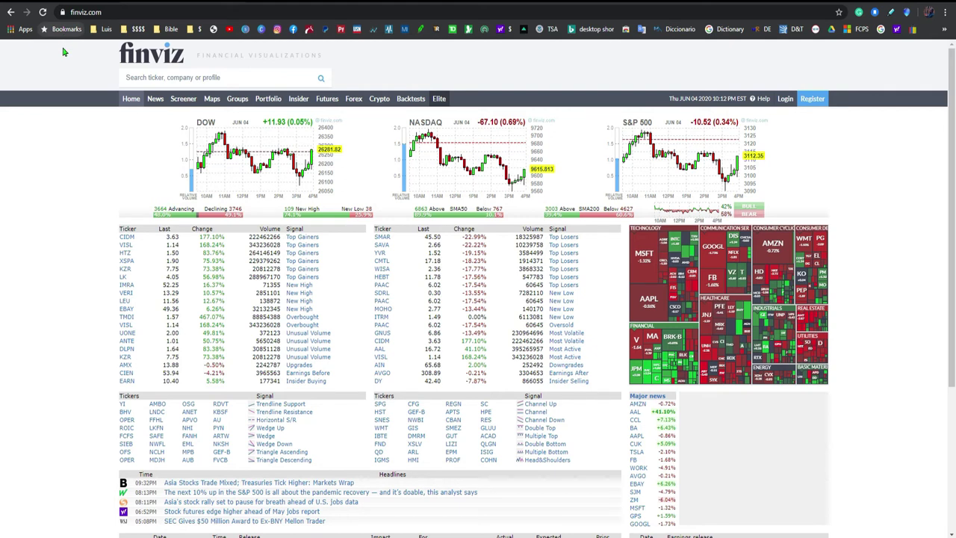
{"action": "left_click", "coordinate": [181, 74]}
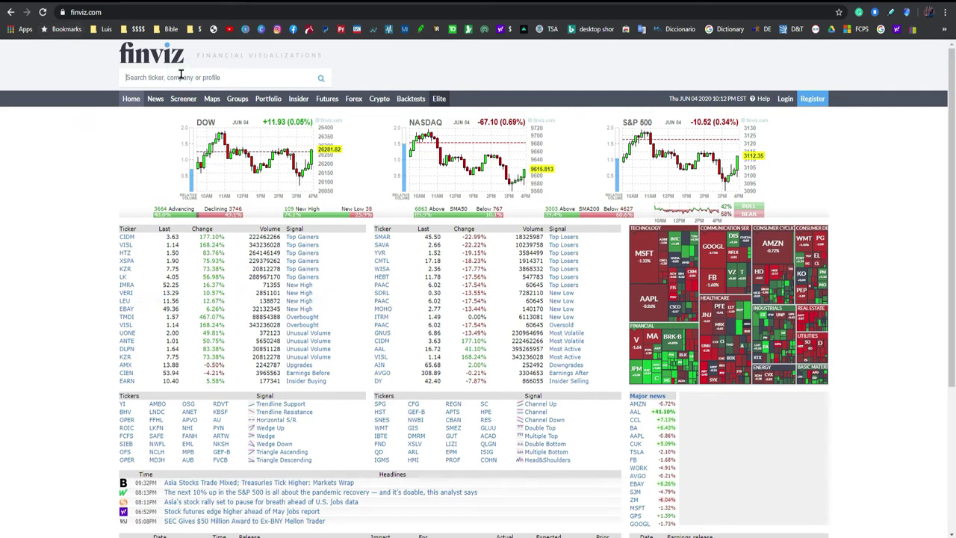
{"action": "type", "text": "f"}
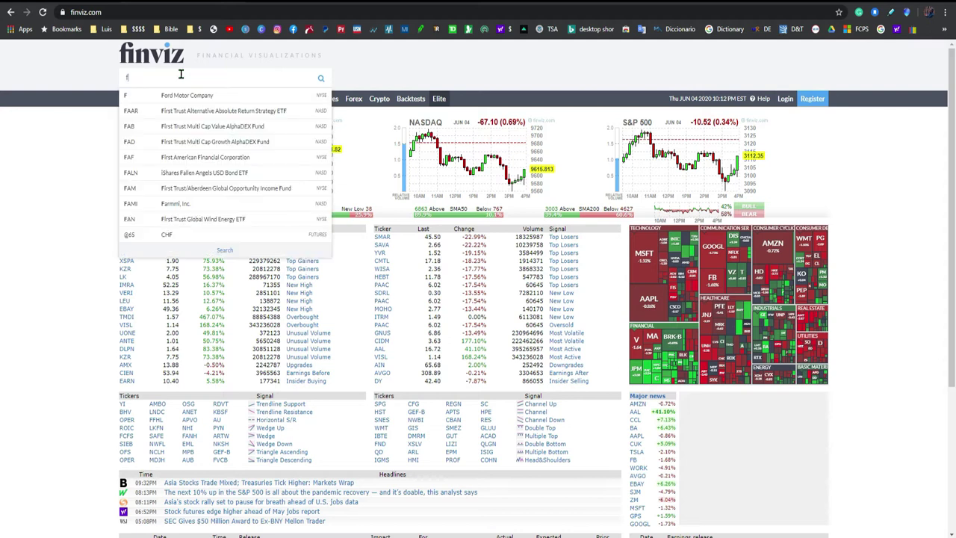
{"action": "type", "text": "l"}
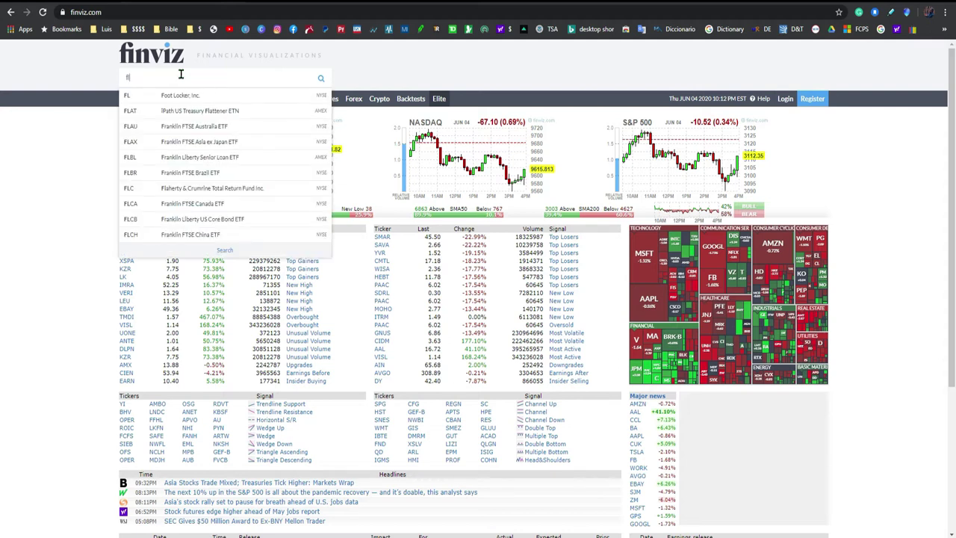
{"action": "left_click", "coordinate": [182, 96]}
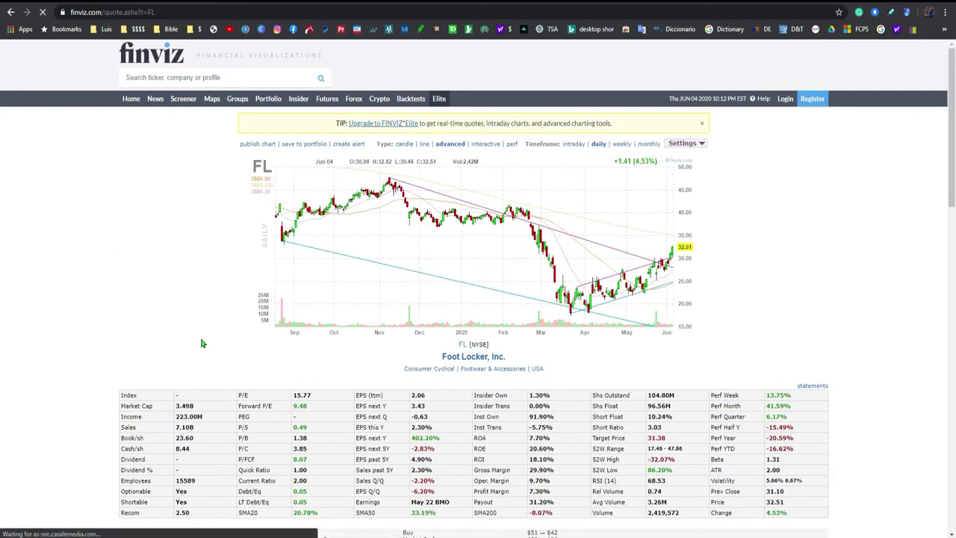
{"action": "scroll", "coordinate": [548, 243], "scroll_direction": "down", "scroll_amount": 2}
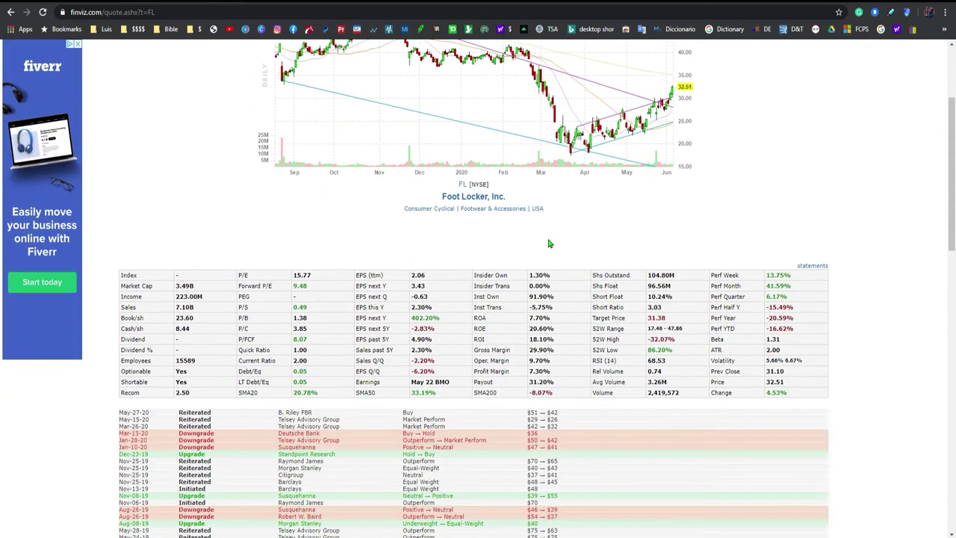
{"action": "scroll", "coordinate": [548, 243], "scroll_direction": "up", "scroll_amount": 2}
- Circle EPS next 5Y and check-mark its value in green in the Finviz statistics table, and close the annotation tool
{"action": "left_click", "coordinate": [907, 12]}
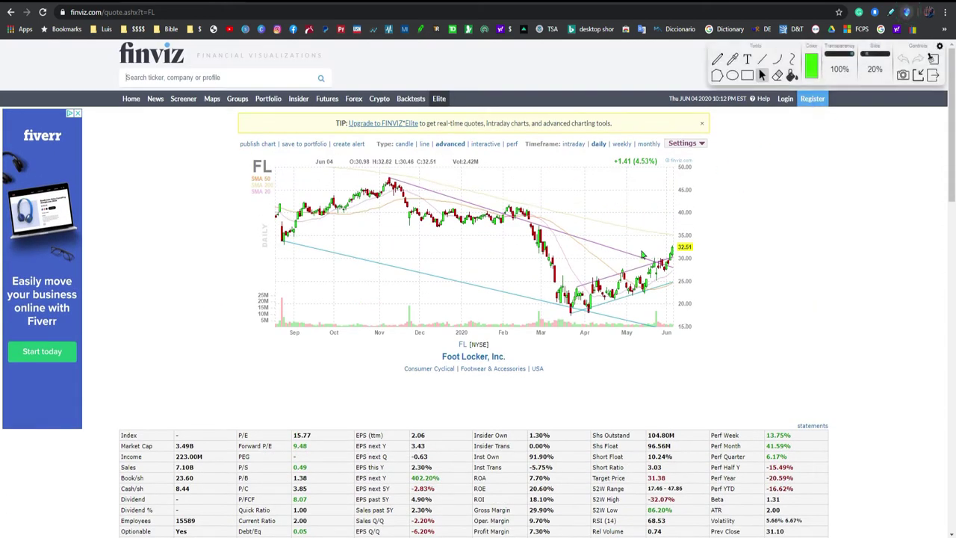
{"action": "scroll", "coordinate": [643, 255], "scroll_direction": "down", "scroll_amount": 2}
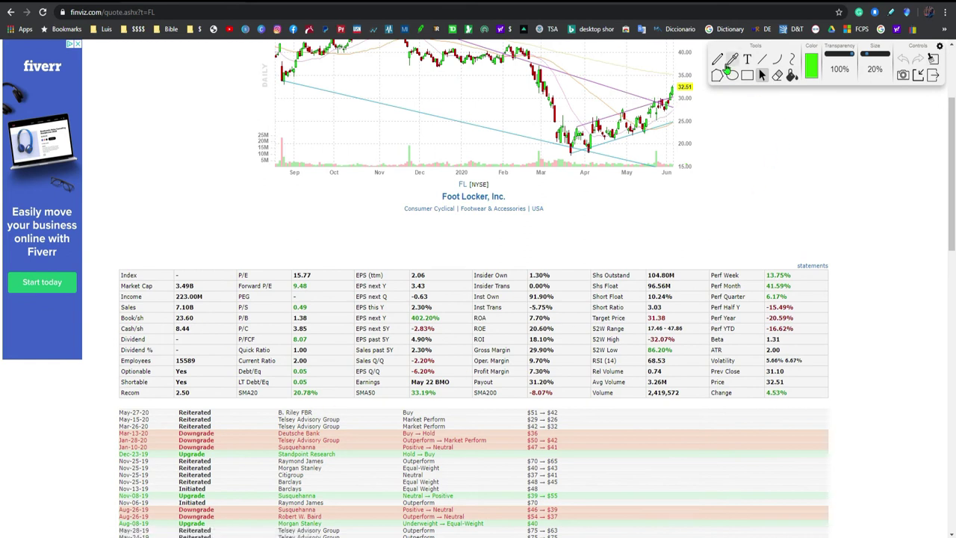
{"action": "left_click", "coordinate": [717, 60]}
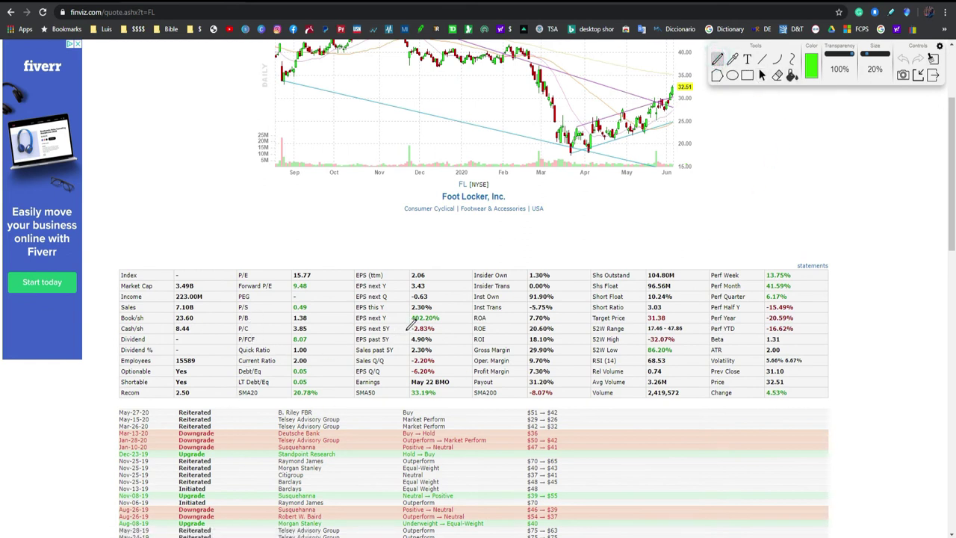
{"action": "mouse_move", "coordinate": [409, 323]}
{"action": "left_mouse_down"}
{"action": "mouse_move", "coordinate": [376, 318]}
{"action": "mouse_move", "coordinate": [352, 323]}
{"action": "mouse_move", "coordinate": [350, 333]}
{"action": "mouse_move", "coordinate": [396, 333]}
{"action": "mouse_move", "coordinate": [459, 313]}
{"action": "left_mouse_up"}
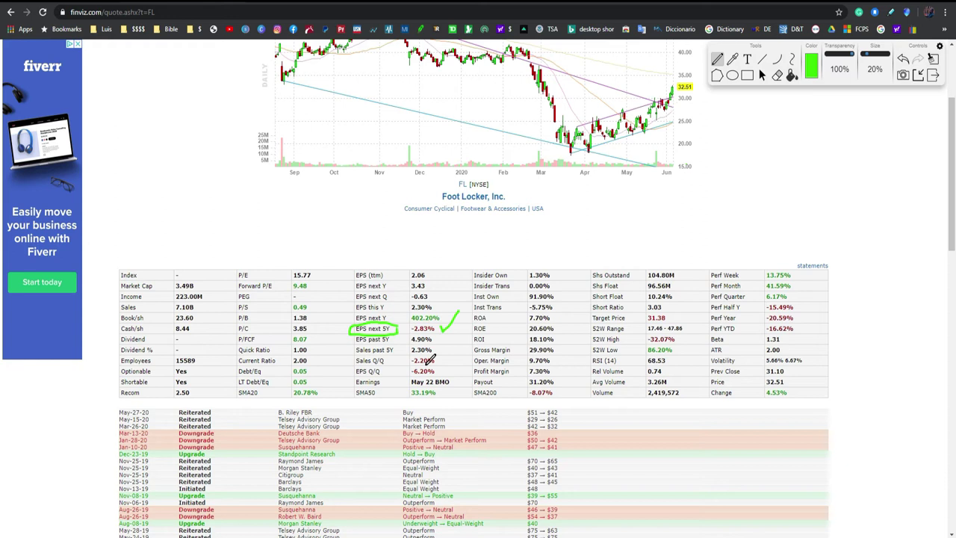
{"action": "mouse_move", "coordinate": [561, 403]}
{"action": "left_mouse_down"}
{"action": "mouse_move", "coordinate": [568, 411]}
{"action": "mouse_move", "coordinate": [575, 396]}
{"action": "left_mouse_up"}
{"action": "left_click_drag", "start_coordinate": [420, 411], "coordinate": [440, 406]}
{"action": "left_click", "coordinate": [932, 79]}
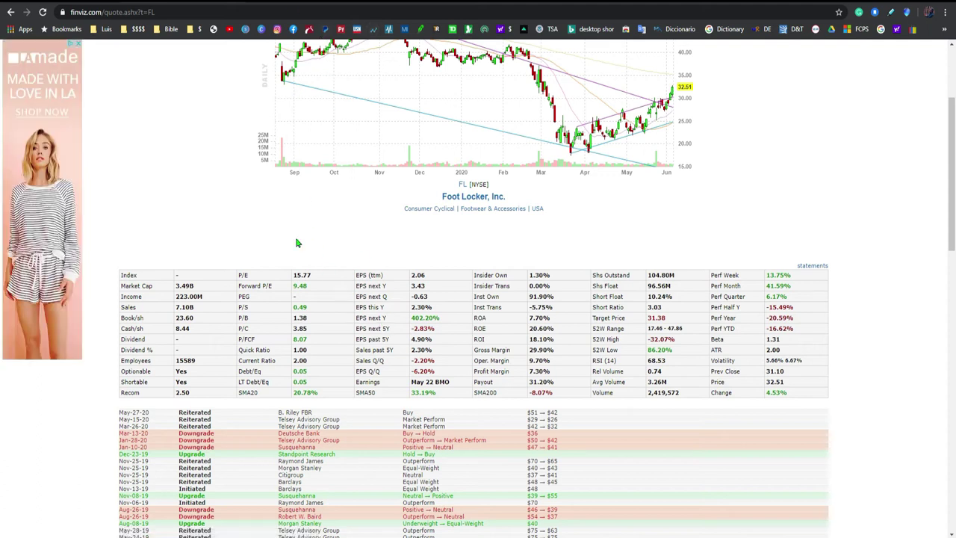
- Switch to the Valor Intrinsico workbook in Excel and enter -2.83 as the five-year growth rate in C7
{"action": "key", "text": "alt+Tab"}
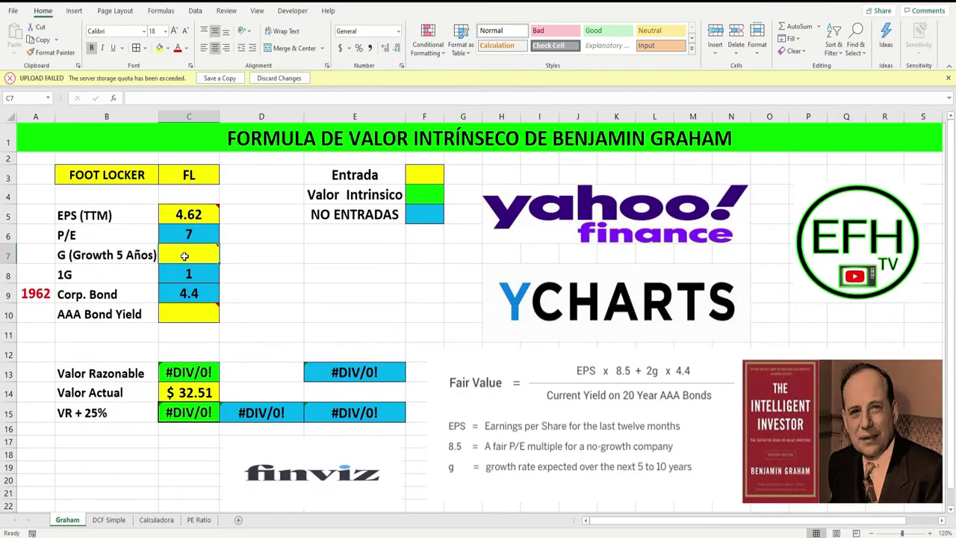
{"action": "mouse_move", "coordinate": [183, 257]}
{"action": "type", "text": "-2.83"}
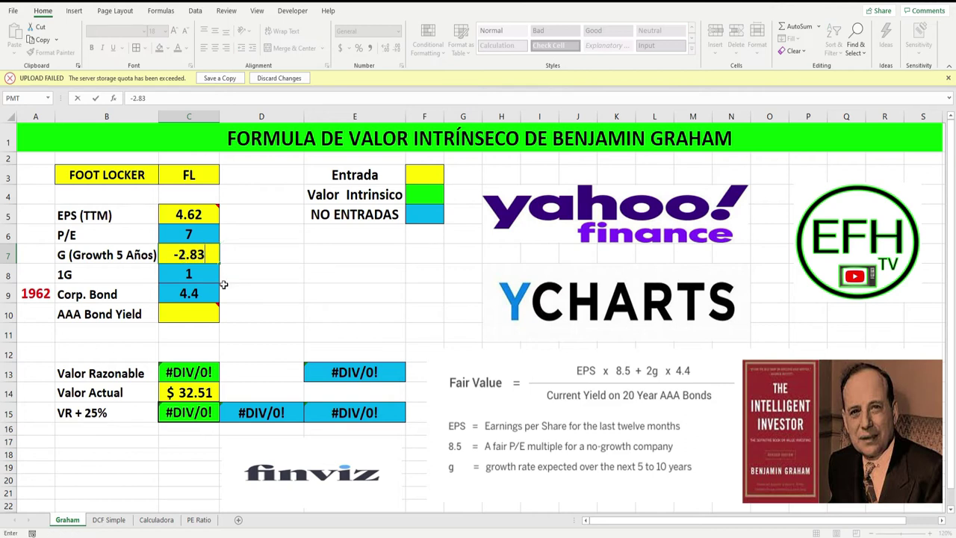
{"action": "left_click", "coordinate": [200, 314]}
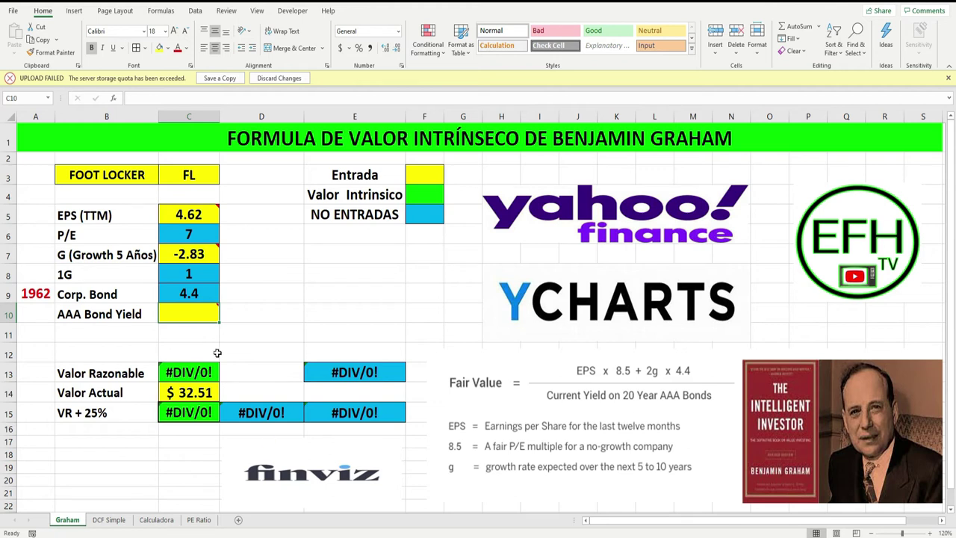
- On FRED's Moody's Seasoned Aaa Corporate Bond Yield page in the browser, circle and check-mark the May 2020 observation in green
{"action": "left_click", "coordinate": [186, 294]}
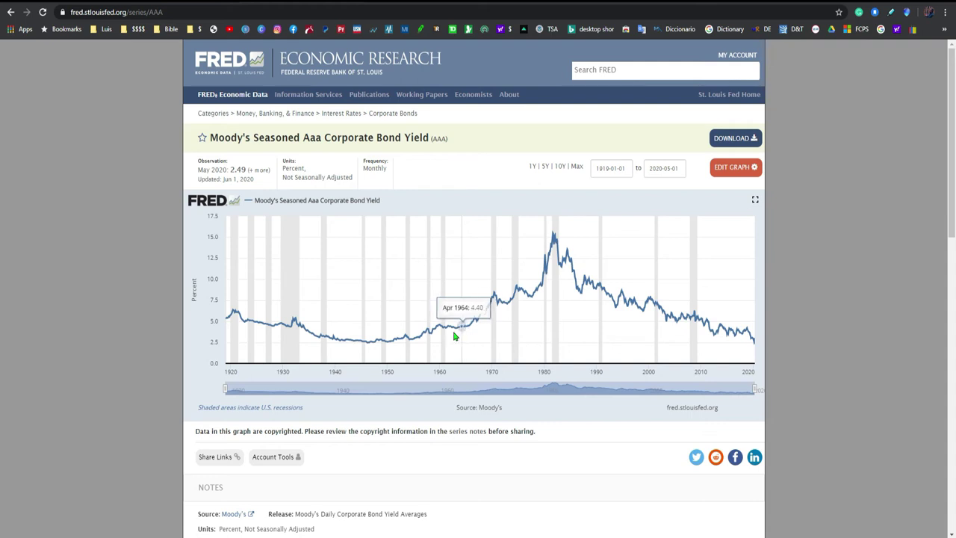
{"action": "left_click", "coordinate": [906, 12]}
{"action": "left_click", "coordinate": [715, 60]}
{"action": "mouse_move", "coordinate": [254, 158]}
{"action": "left_mouse_down"}
{"action": "mouse_move", "coordinate": [199, 160]}
{"action": "mouse_move", "coordinate": [194, 176]}
{"action": "mouse_move", "coordinate": [250, 177]}
{"action": "mouse_move", "coordinate": [255, 154]}
{"action": "left_mouse_up"}
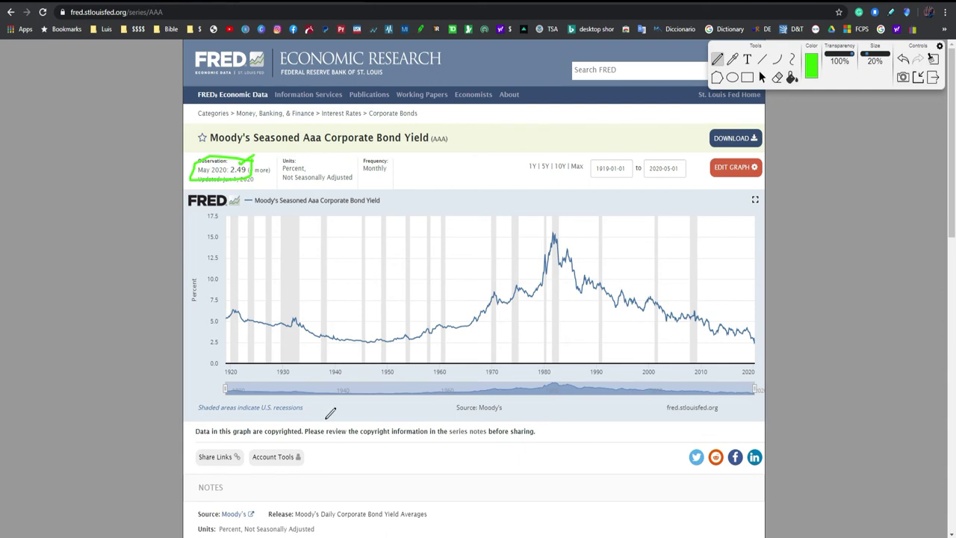
- Return to the Excel workbook and enter 2.49 as the AAA Bond Yield in C10
{"action": "left_click", "coordinate": [366, 493]}
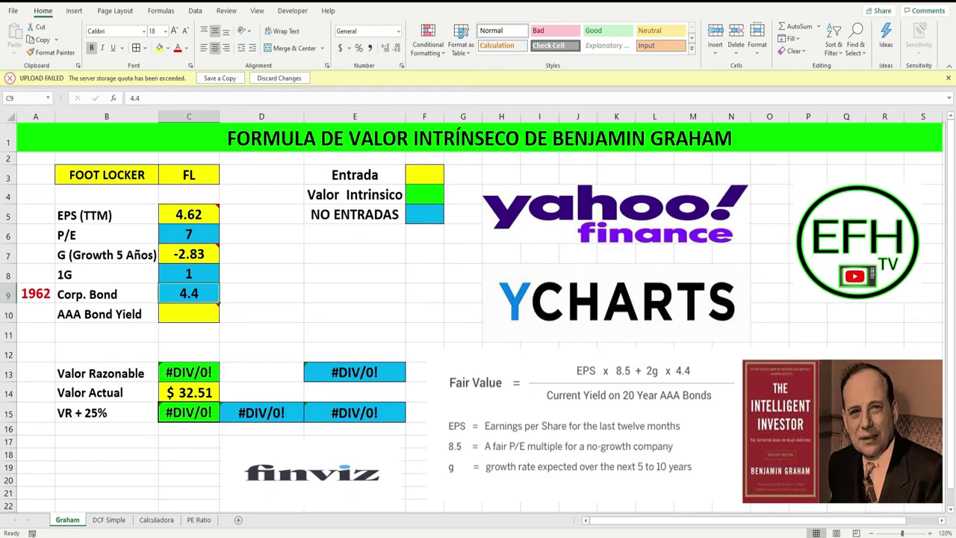
{"action": "left_click", "coordinate": [190, 321]}
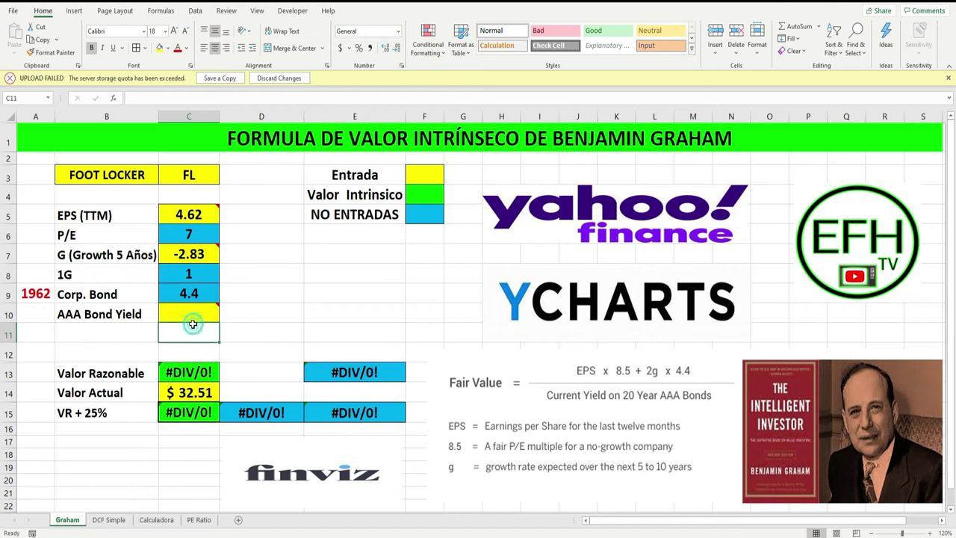
{"action": "type", "text": "2"}
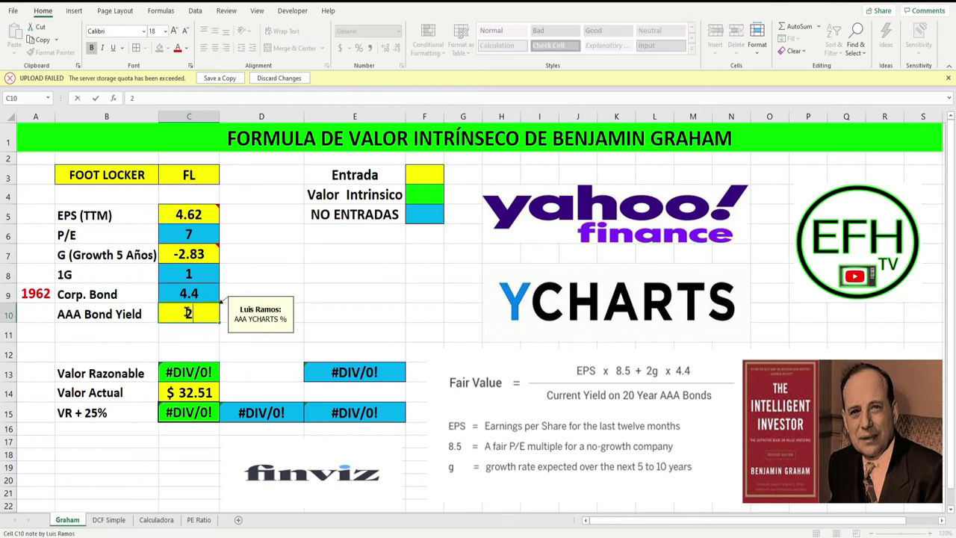
{"action": "type", "text": ".49"}
{"action": "key", "text": "Return"}
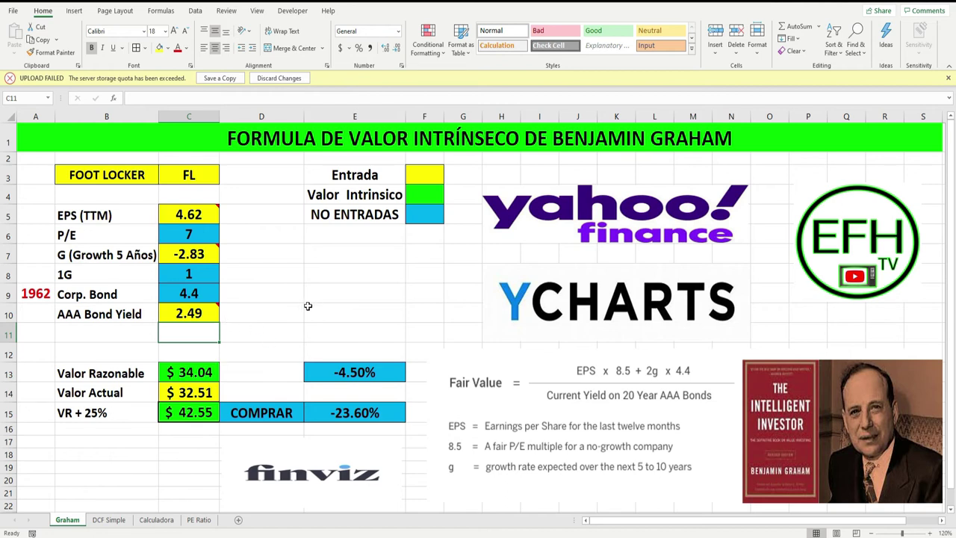
- Examine the Valor Razonable, Valor Actual and VR + 25% cells in column C and their percentage differences in E13 and E15
{"action": "left_click", "coordinate": [350, 371]}
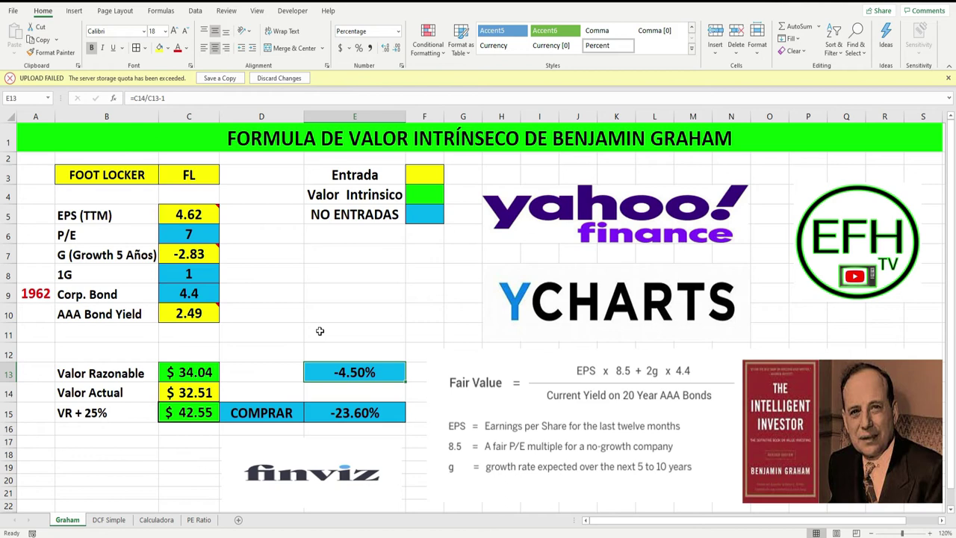
{"action": "left_click", "coordinate": [187, 390]}
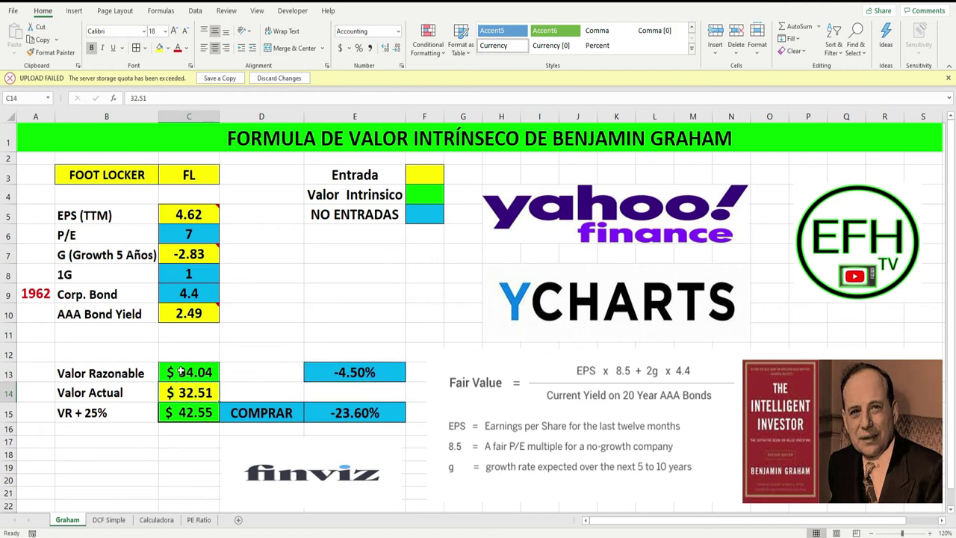
{"action": "left_click", "coordinate": [181, 372]}
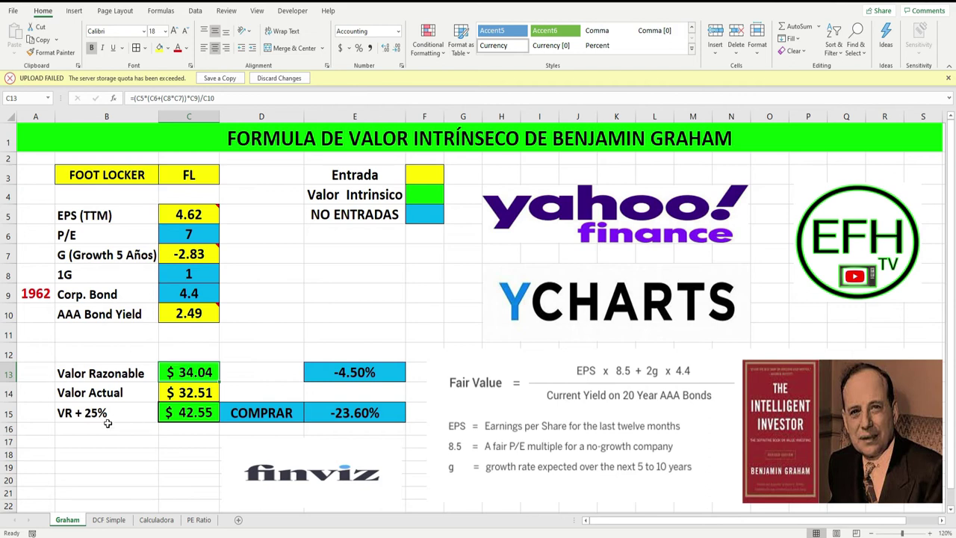
{"action": "left_click", "coordinate": [189, 412]}
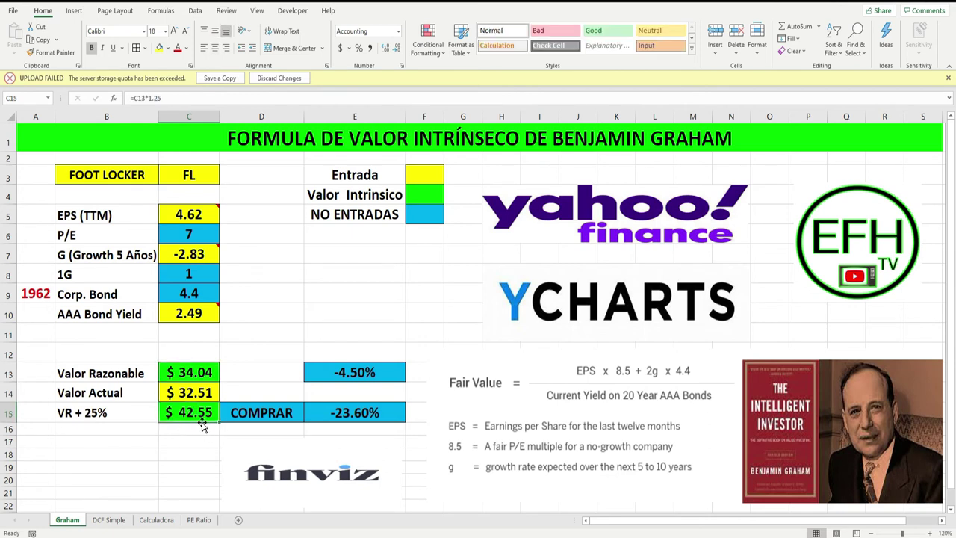
{"action": "left_click", "coordinate": [176, 391]}
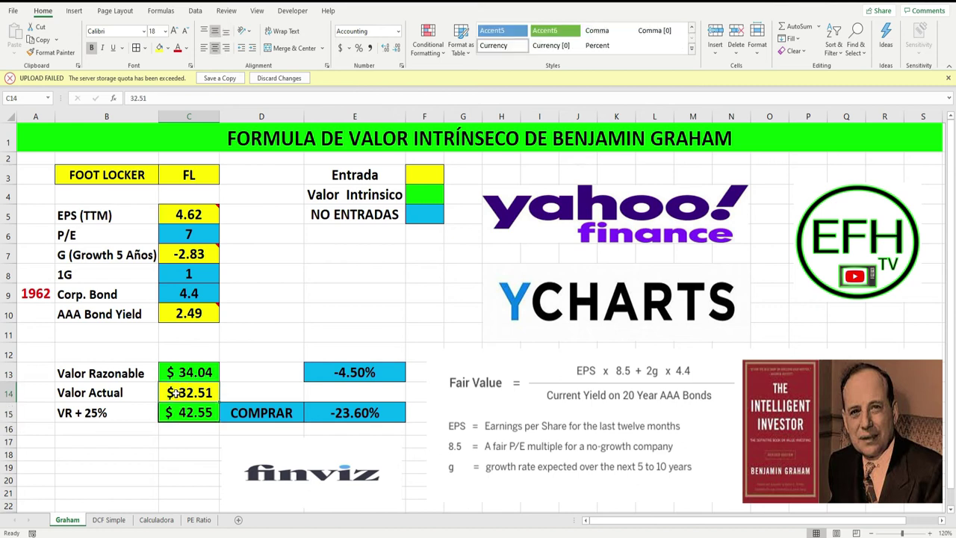
{"action": "left_click", "coordinate": [171, 413]}
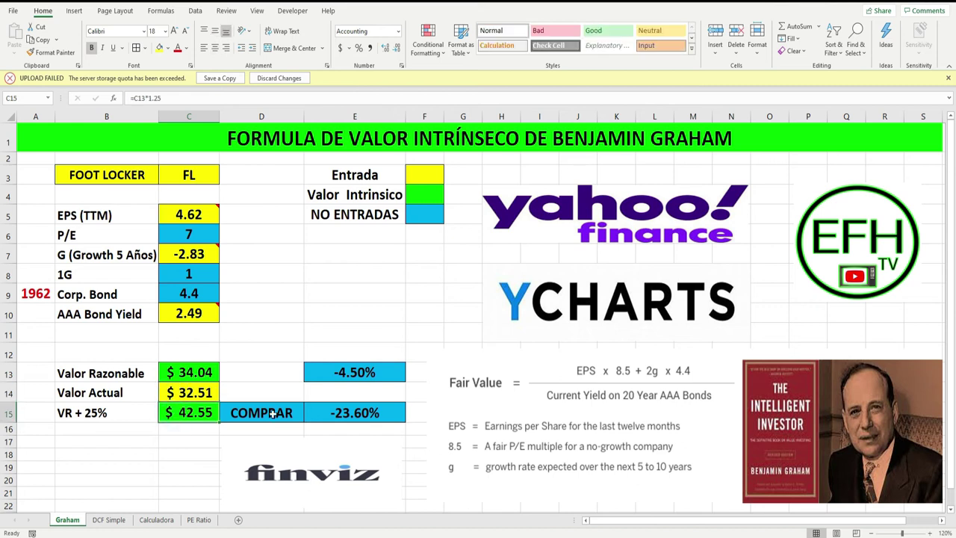
{"action": "left_click", "coordinate": [317, 416]}
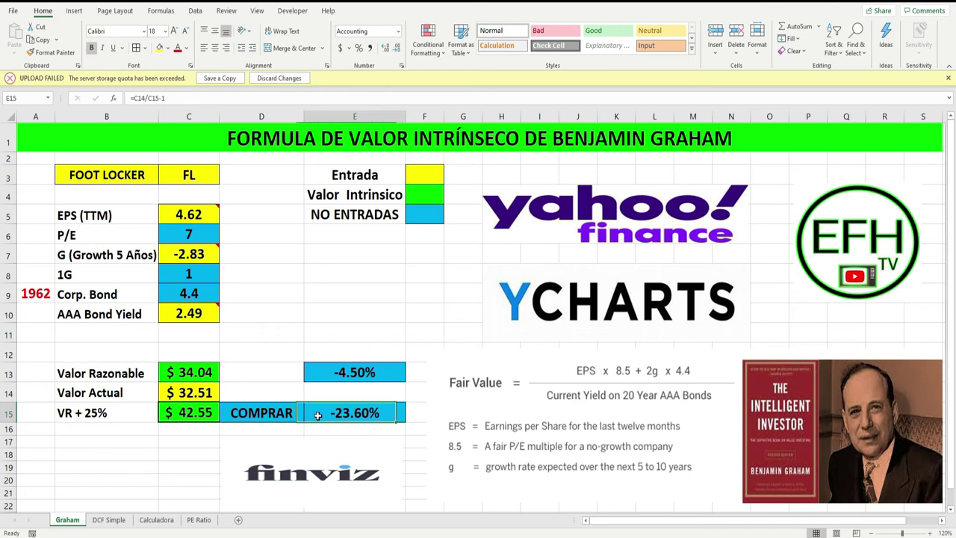
- Change the Valor Actual in C14 to 43 to test the buy-or-sell signal
{"action": "left_click", "coordinate": [181, 392]}
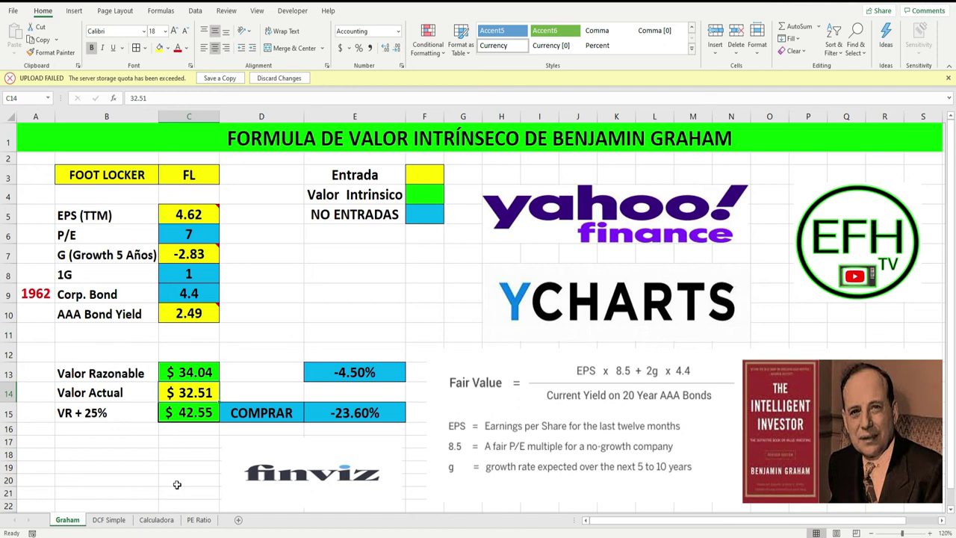
{"action": "type", "text": "43"}
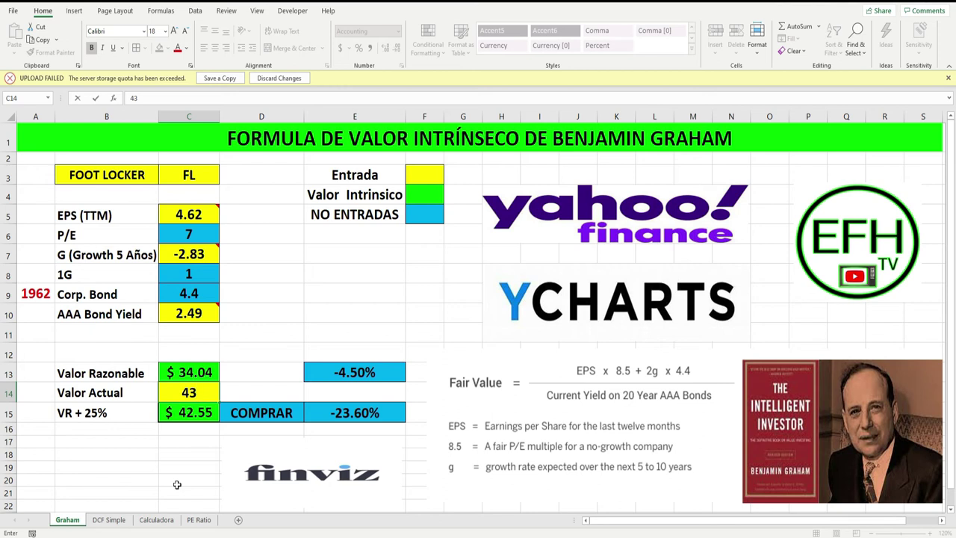
{"action": "key", "text": "Return"}
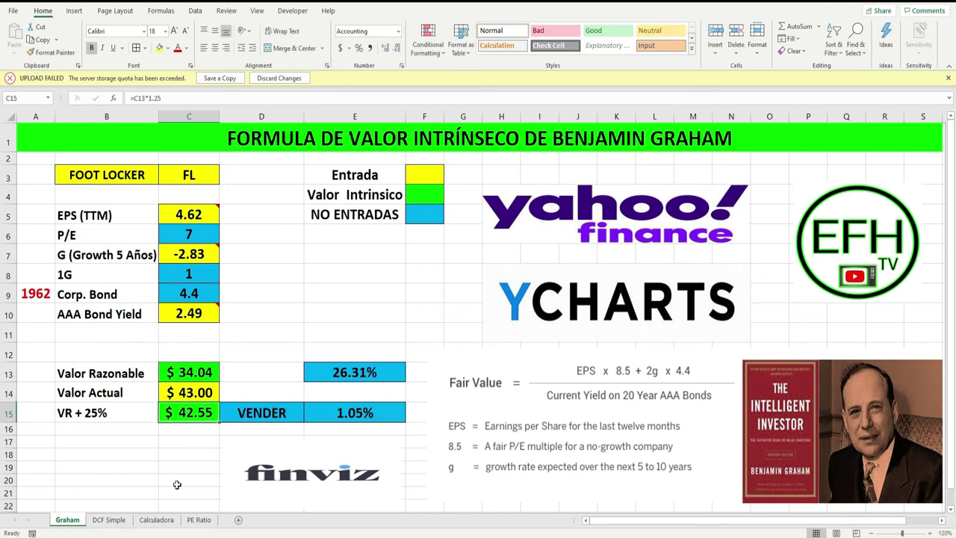